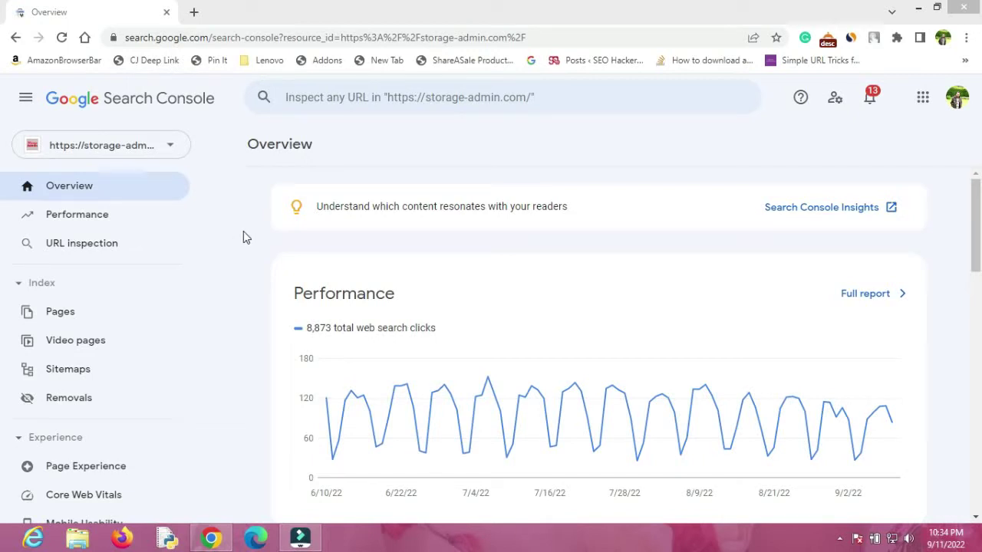
# Switch the Search Console property to storage-admin.com
pyautogui.click(160, 153)
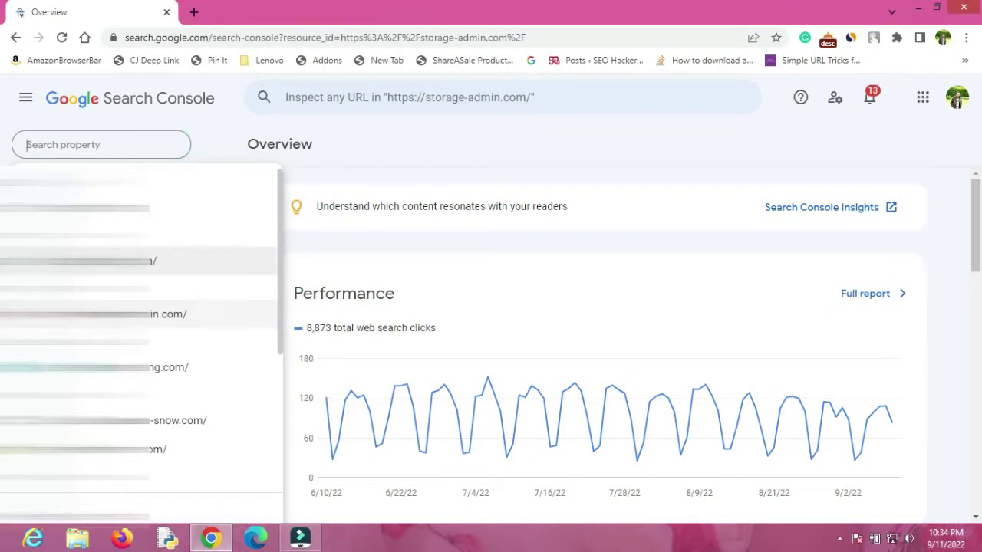
pyautogui.click(182, 154)
pyautogui.click(167, 314)
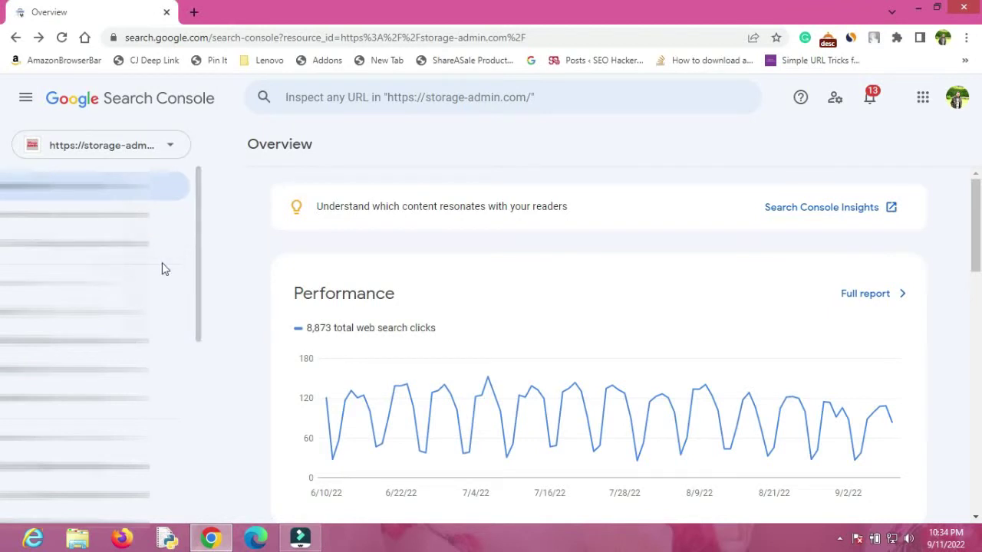
# Open the Links report and highlight the 119 external and 2,126 internal link totals
pyautogui.scroll(-3, 161, 273)
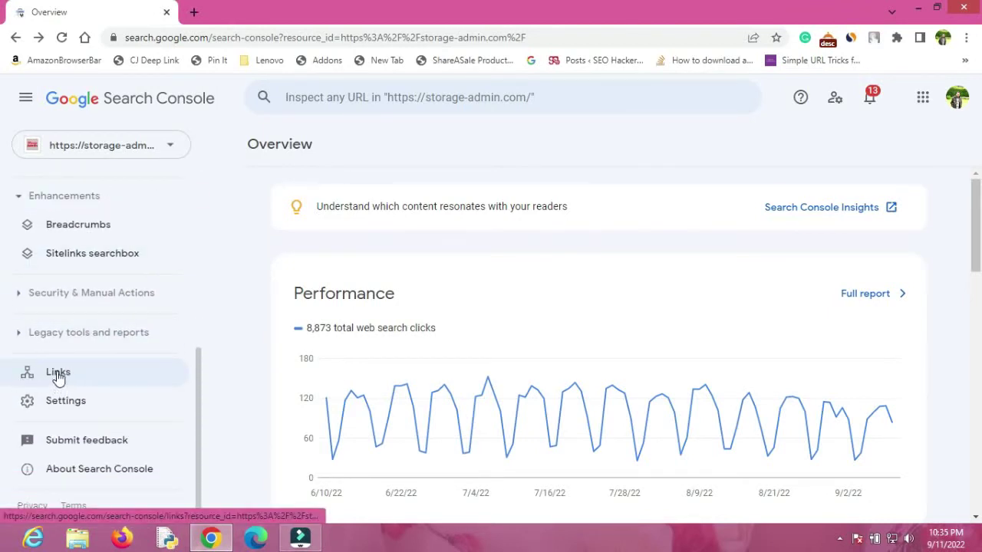
pyautogui.click(63, 376)
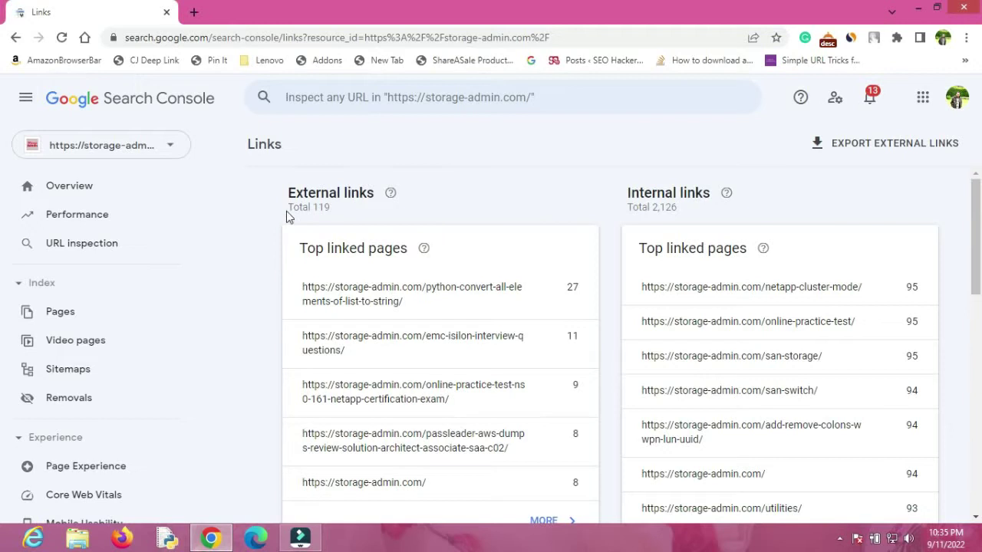
pyautogui.moveTo(290, 207); pyautogui.dragTo(331, 213)
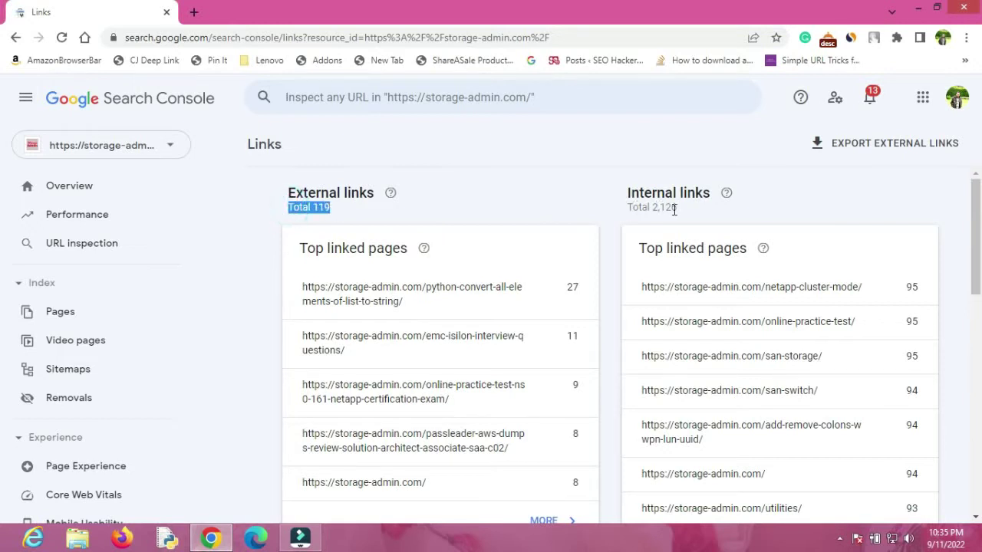
pyautogui.moveTo(677, 209); pyautogui.dragTo(626, 207)
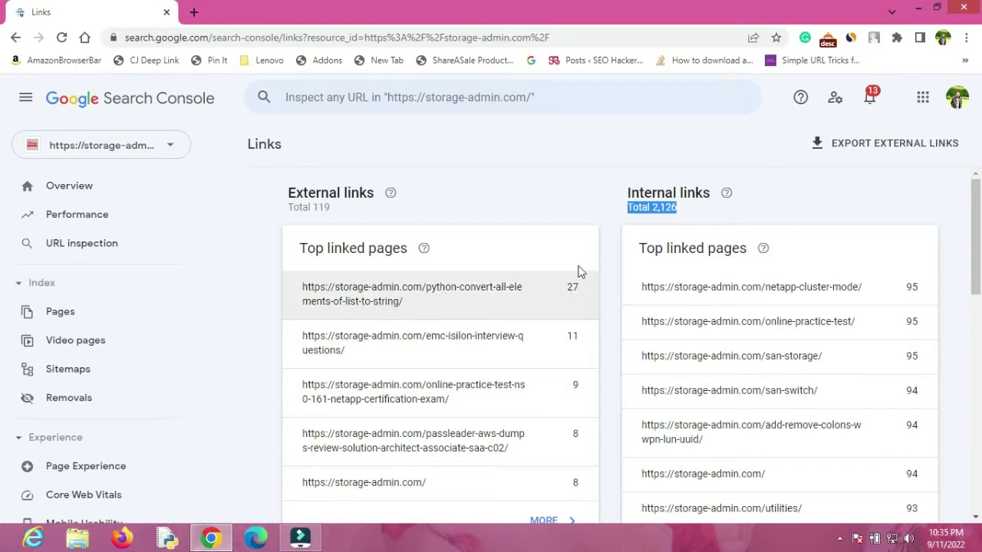
pyautogui.scroll(-1, 597, 358)
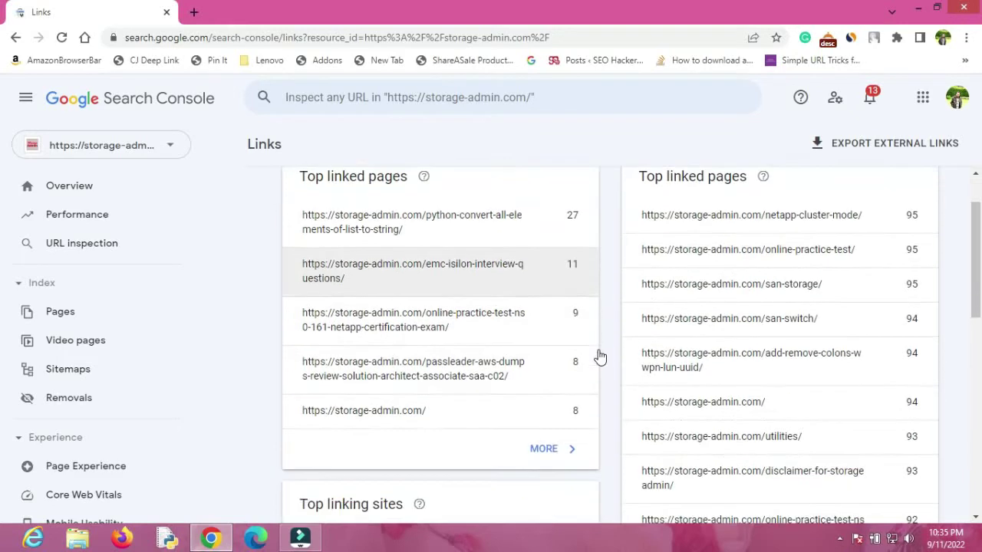
# List all externally linked pages and open the linking sites for the Python list-to-string page
pyautogui.click(544, 451)
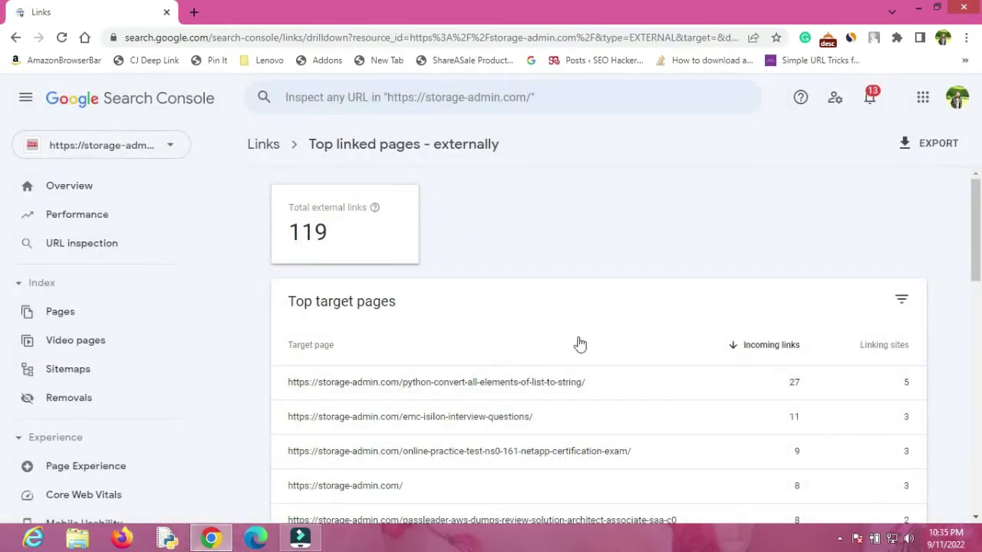
pyautogui.scroll(-1, 588, 346)
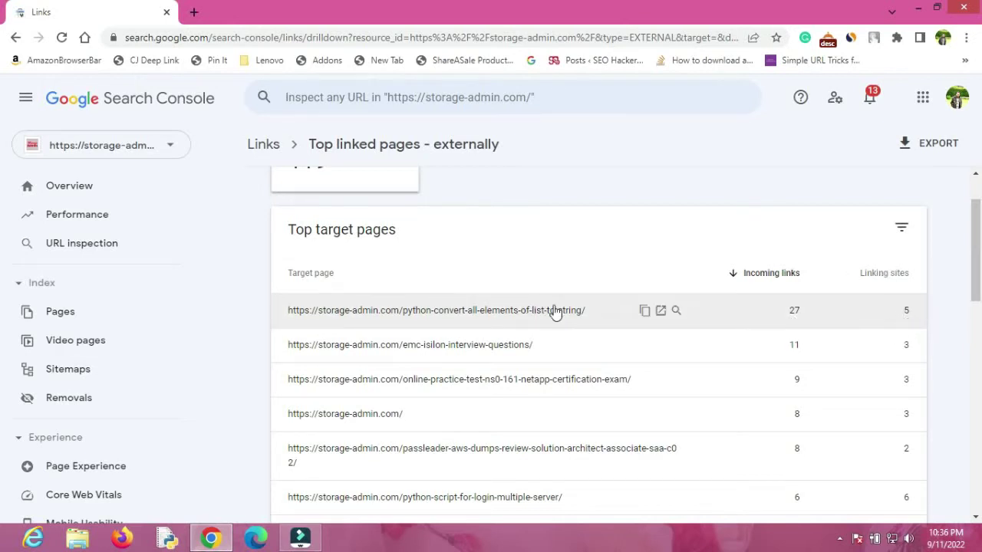
pyautogui.click(464, 314)
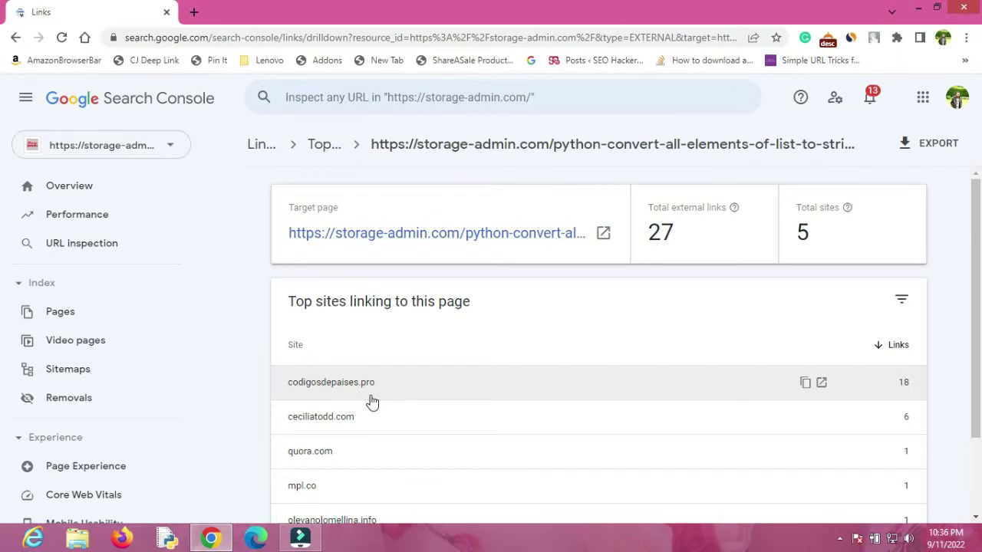
pyautogui.scroll(-1, 372, 401)
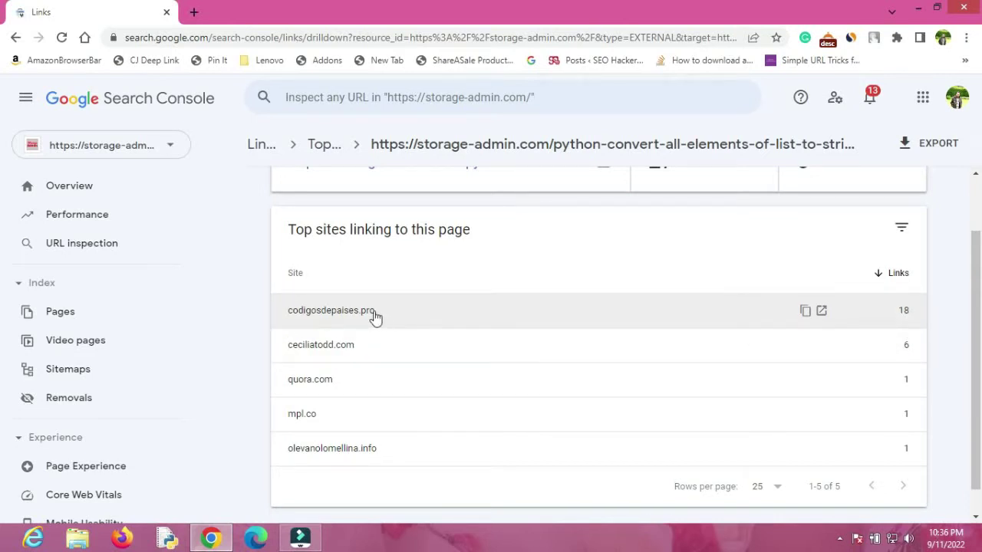
# Show the 18 codigosdepaises.pro pages linking to the Python list-to-string page
pyautogui.click(349, 311)
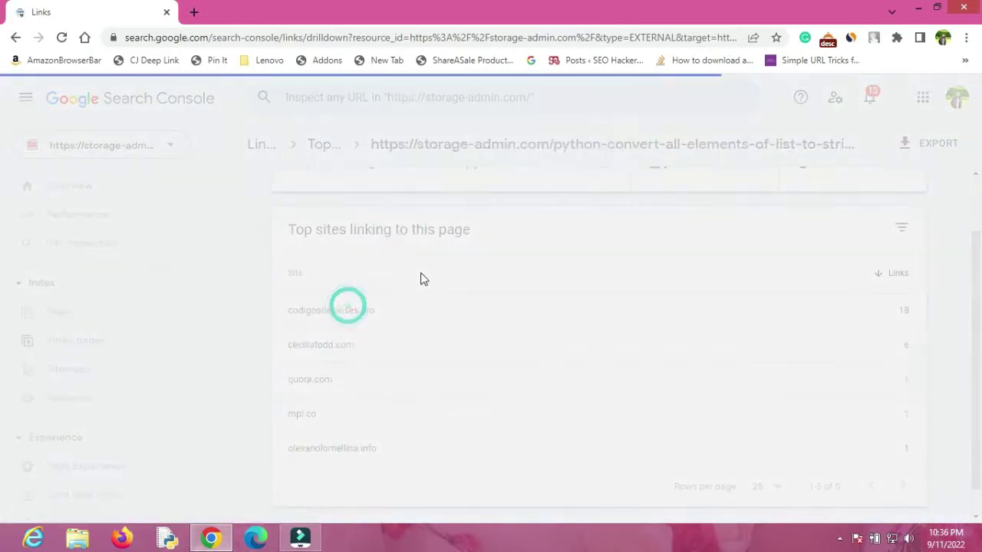
pyautogui.scroll(-1, 500, 337)
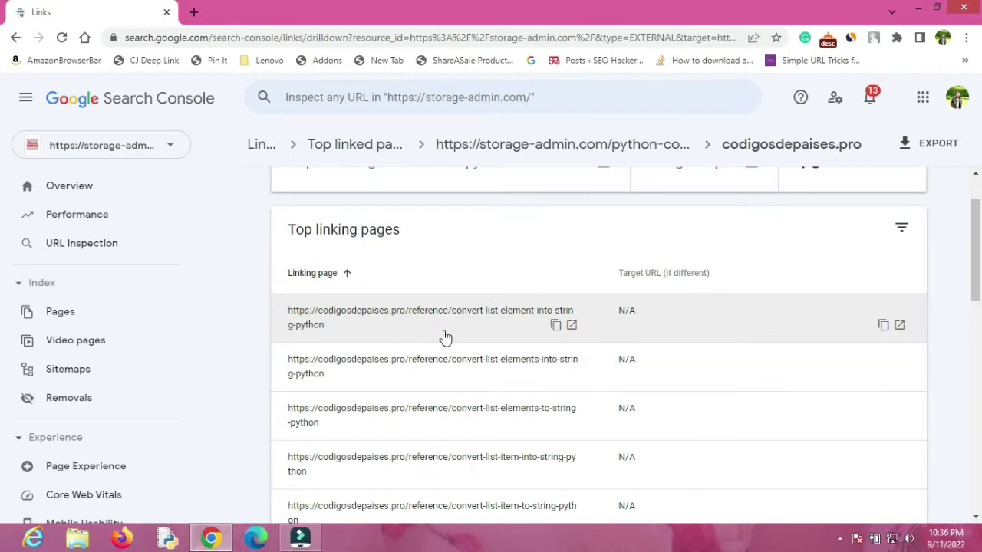
pyautogui.scroll(-2, 452, 375)
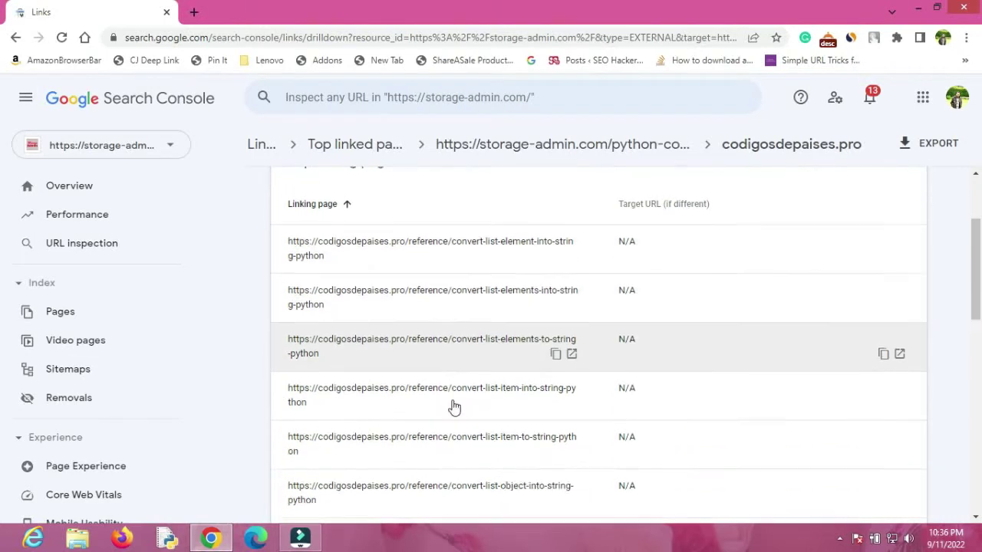
pyautogui.scroll(-4, 452, 409)
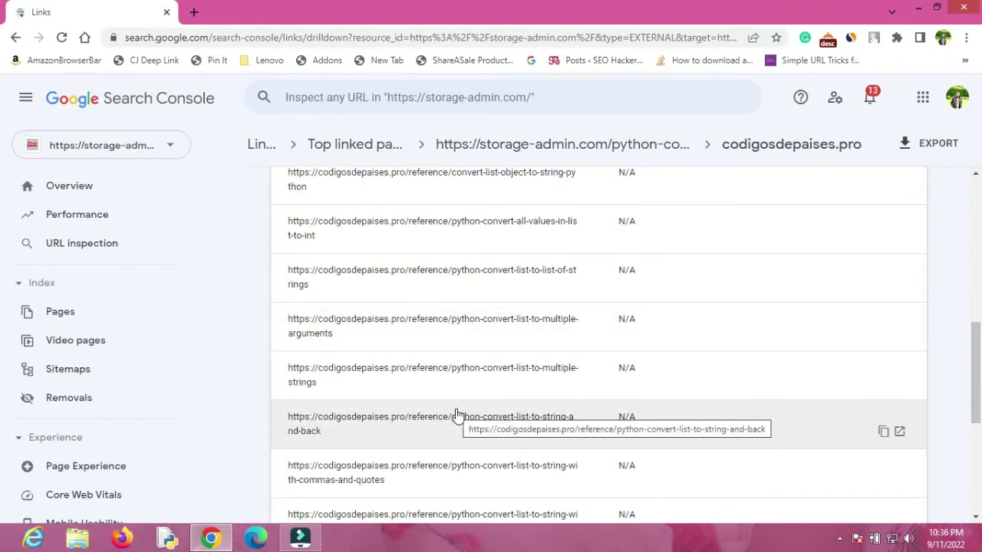
pyautogui.scroll(6, 454, 414)
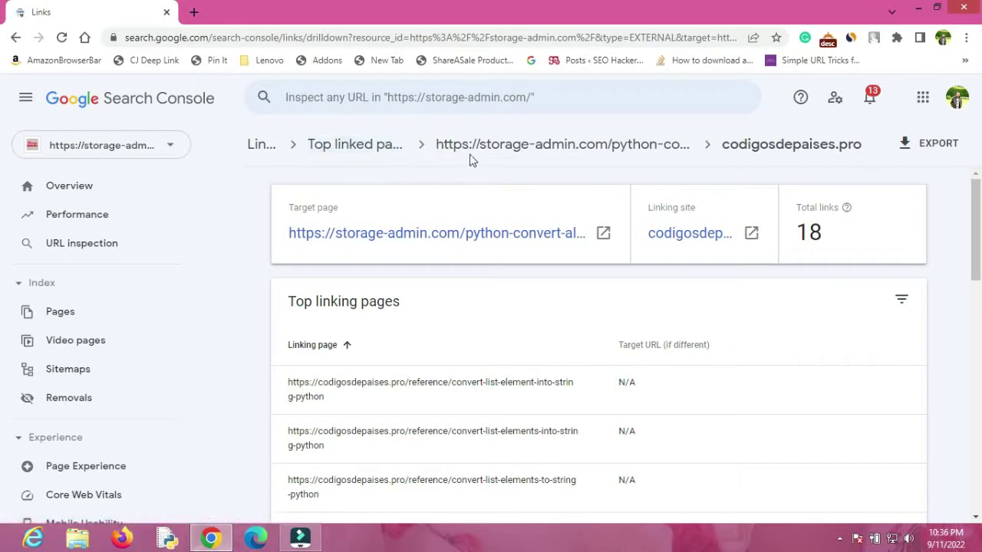
# Return to the Links overview and browse the full Top linking sites list
pyautogui.click(261, 150)
pyautogui.scroll(-2, 491, 384)
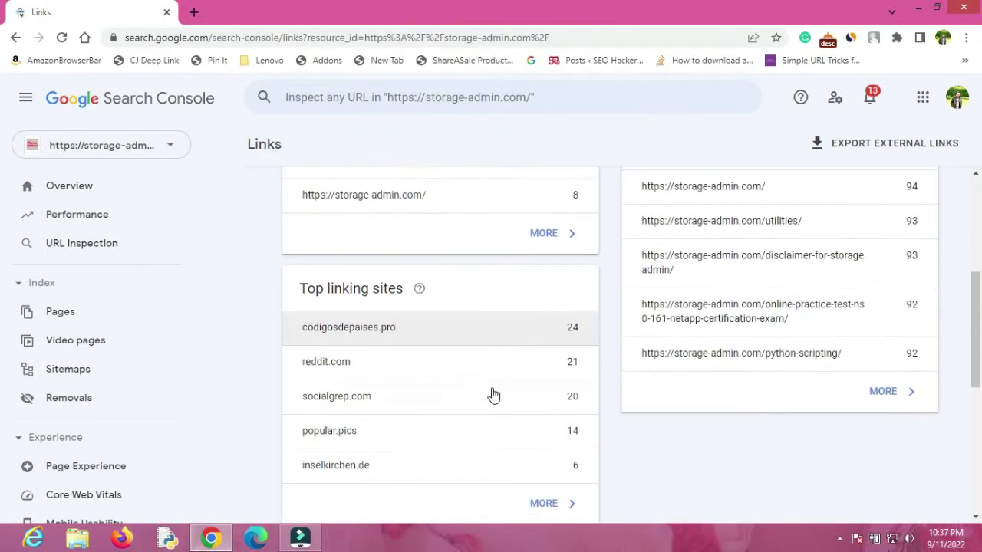
pyautogui.scroll(-1, 487, 393)
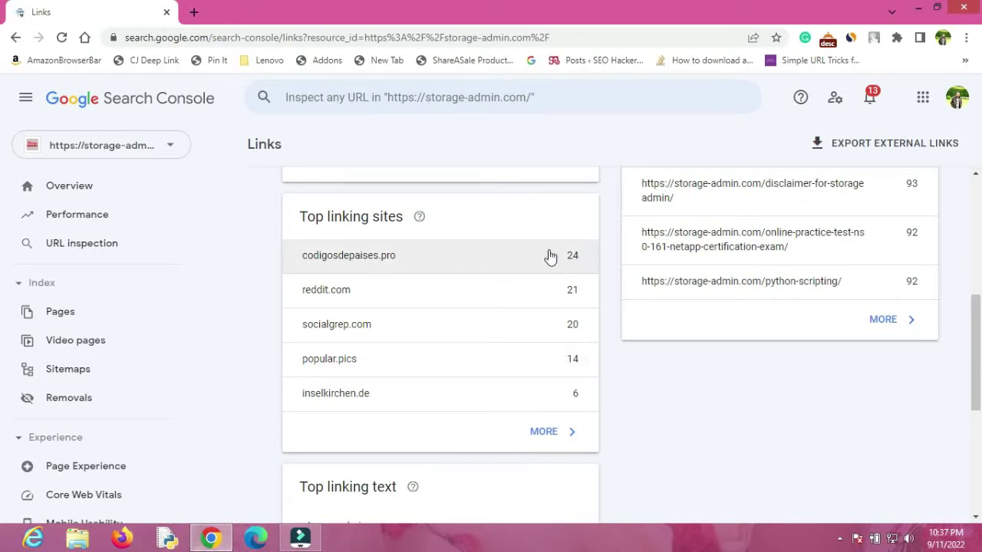
pyautogui.click(548, 434)
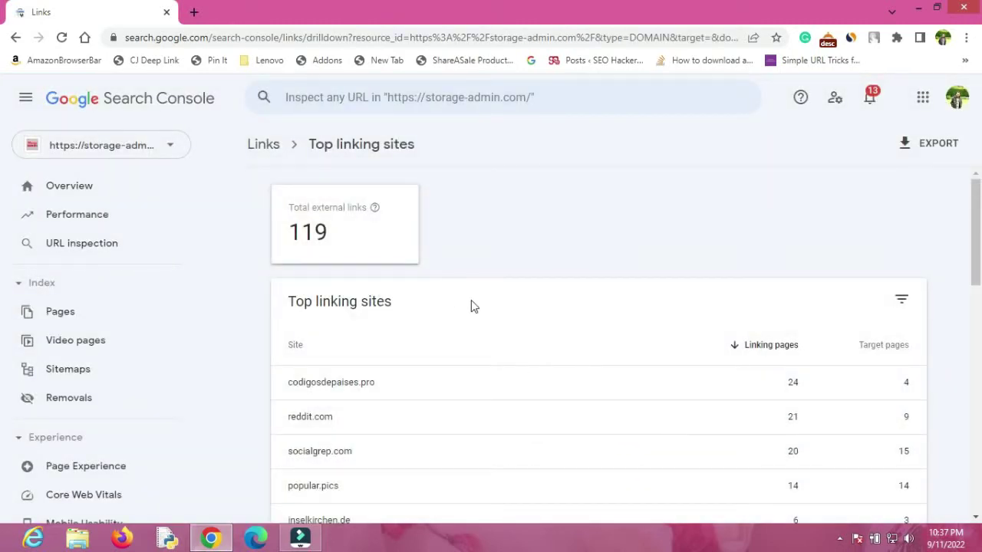
pyautogui.scroll(-2, 472, 303)
pyautogui.scroll(-4, 441, 392)
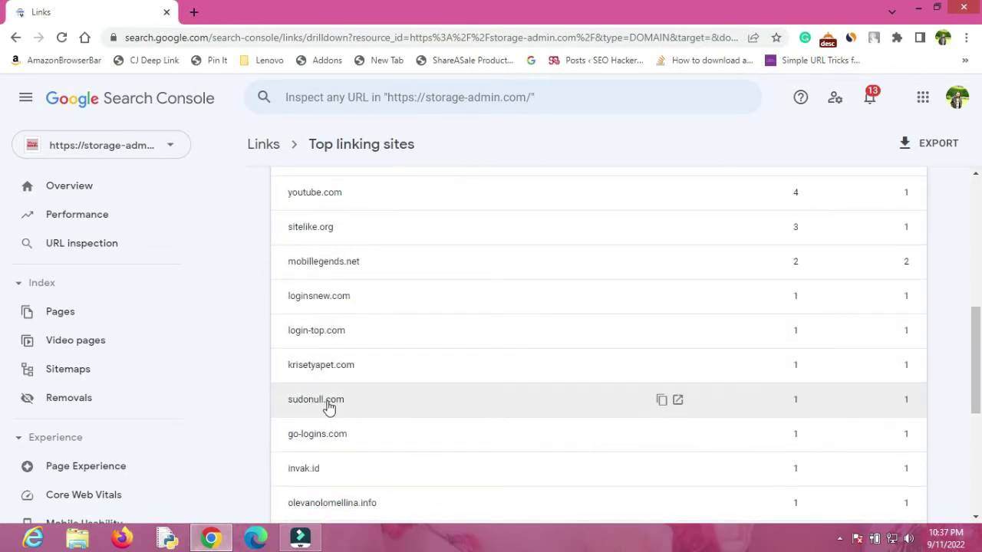
pyautogui.scroll(-5, 328, 411)
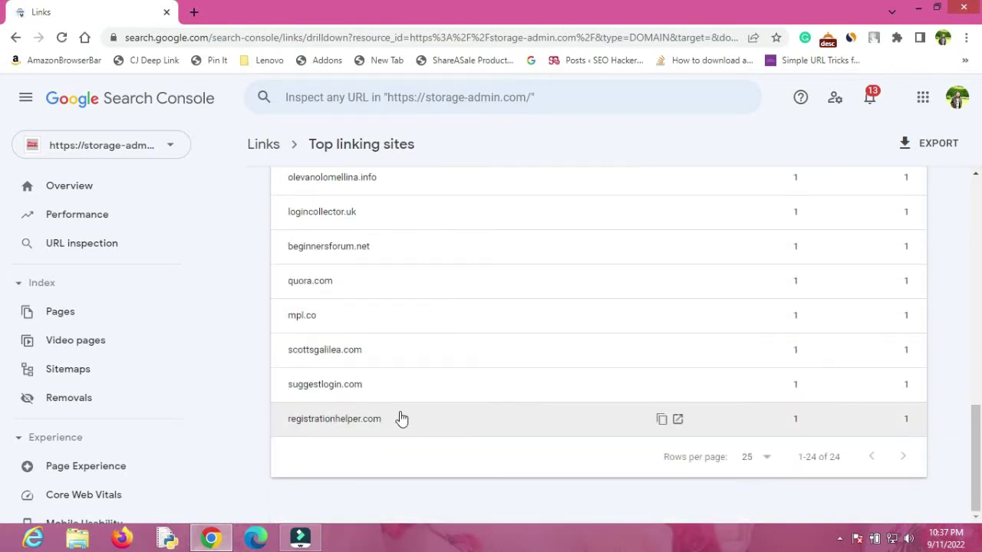
pyautogui.scroll(8, 714, 366)
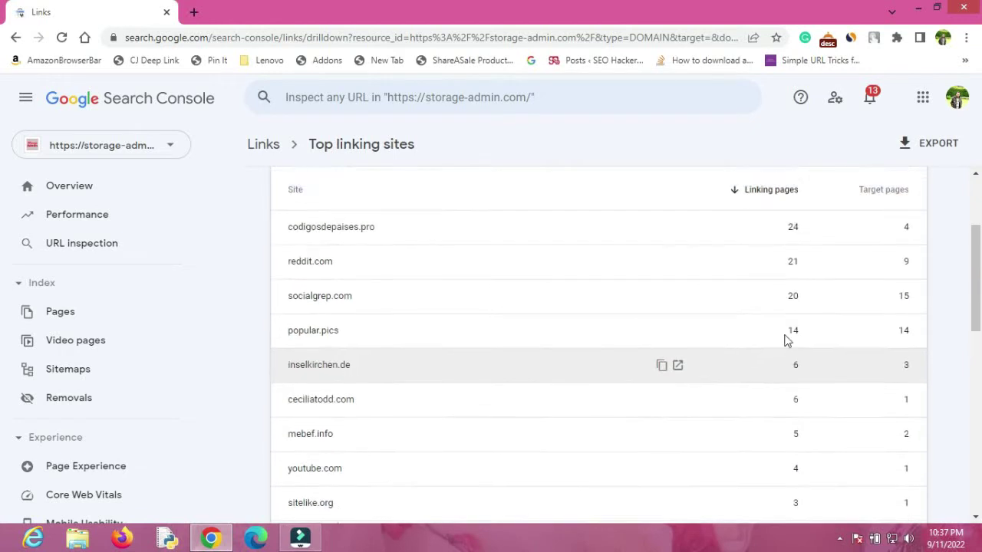
pyautogui.scroll(2, 787, 342)
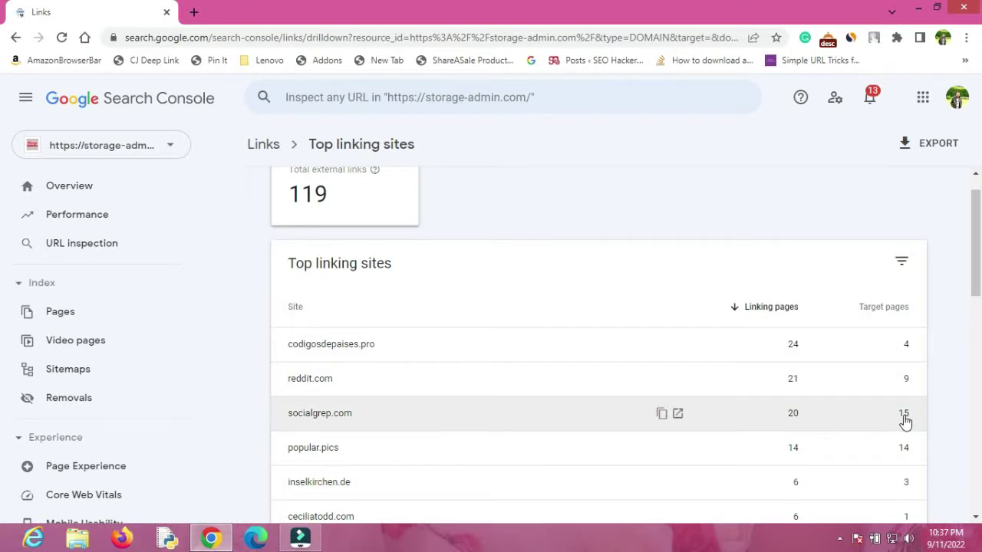
# Open socialgrep.com's 20 external links across 15 storage-admin.com target pages
pyautogui.click(340, 413)
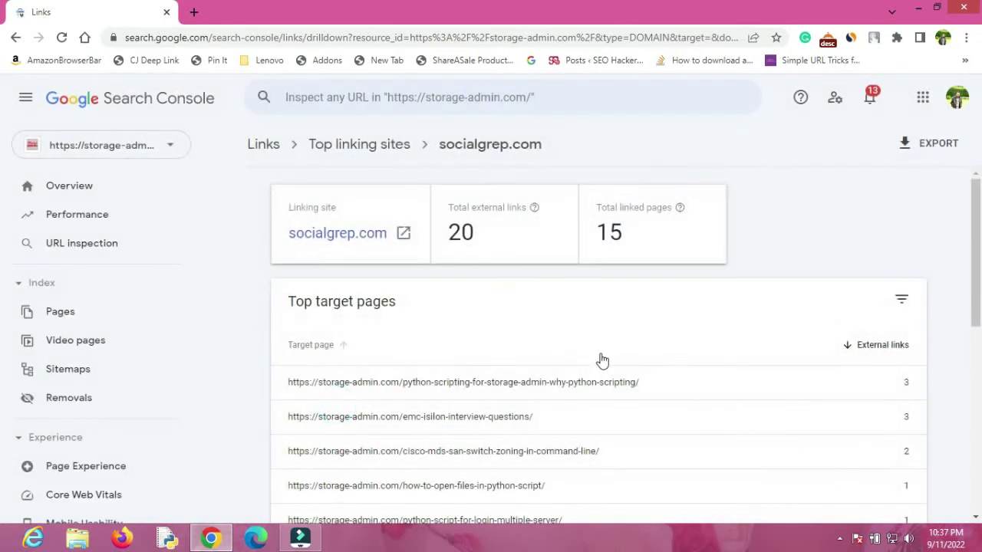
pyautogui.scroll(-1, 610, 380)
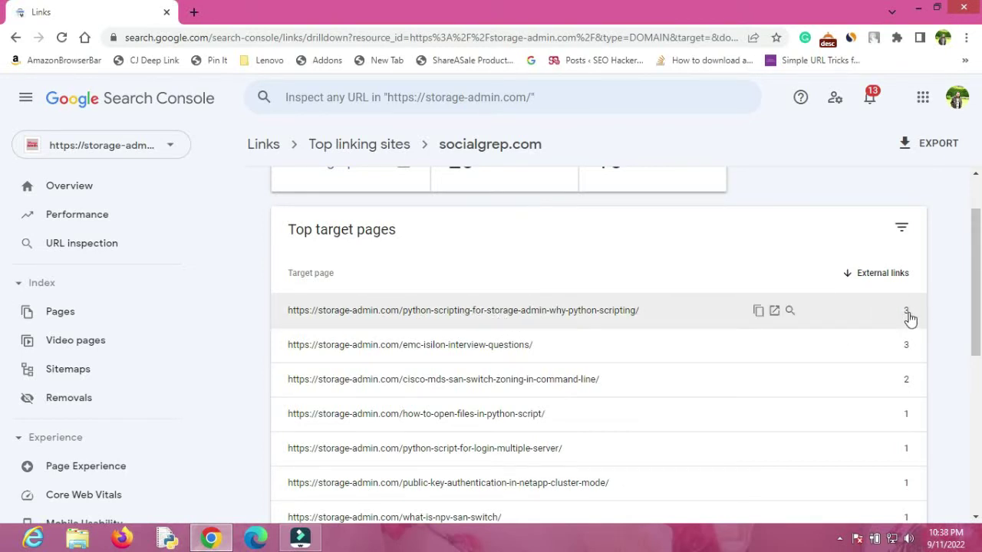
pyautogui.scroll(2, 544, 193)
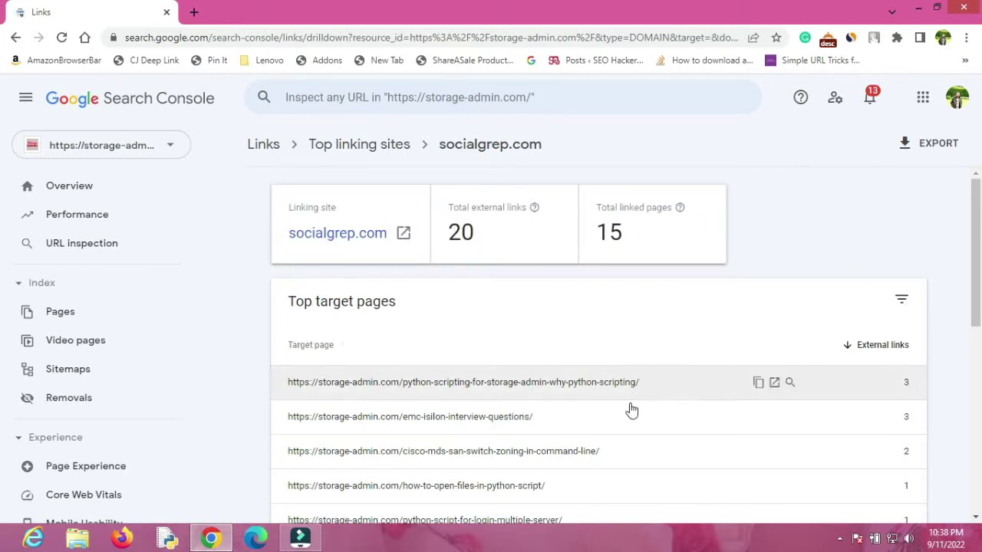
# Go back from socialgrep.com details to the Top linking sites list
pyautogui.click(366, 148)
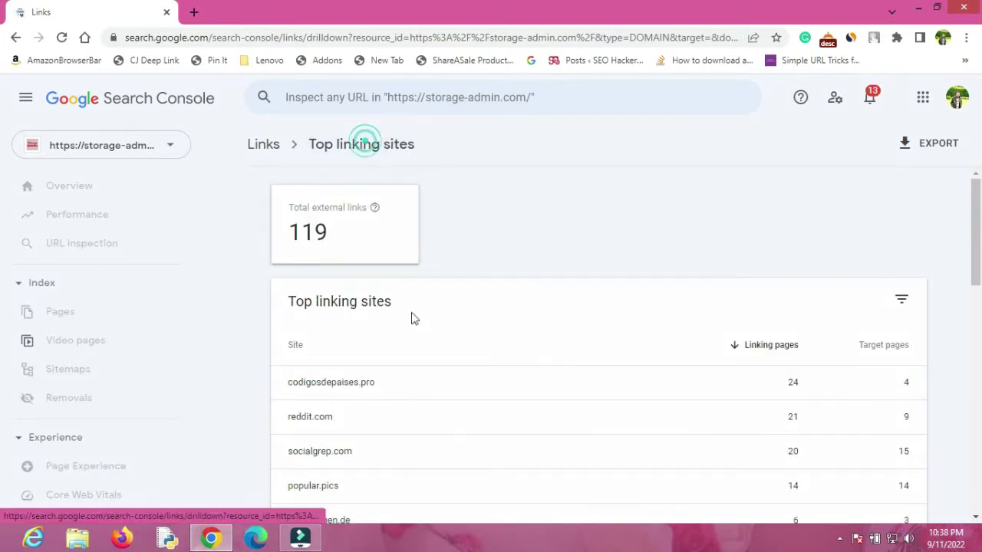
pyautogui.scroll(-2, 496, 388)
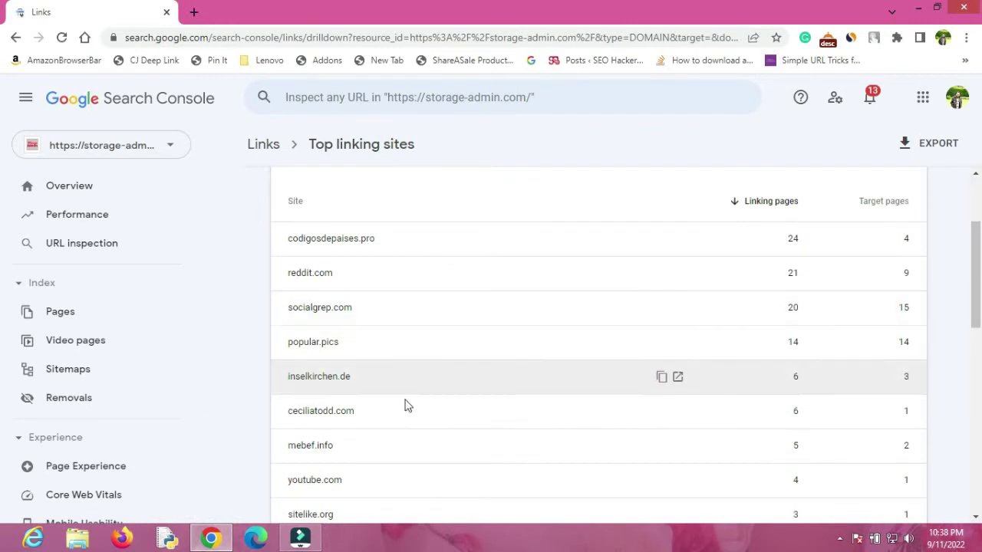
pyautogui.scroll(-2, 409, 317)
pyautogui.scroll(1, 345, 230)
# Return to the Links overview and view the Top linking text card, led by 'storage admin'
pyautogui.click(276, 149)
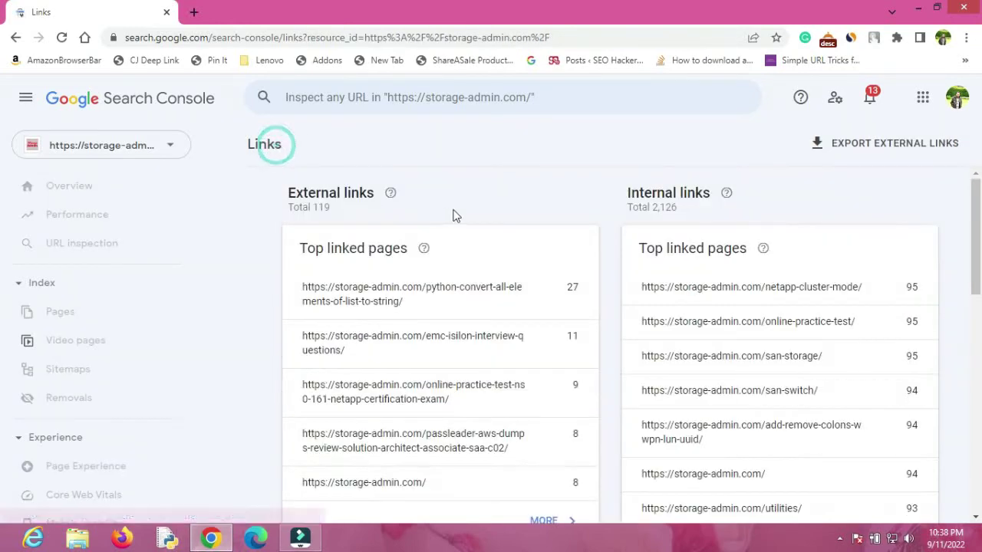
pyautogui.scroll(-5, 529, 261)
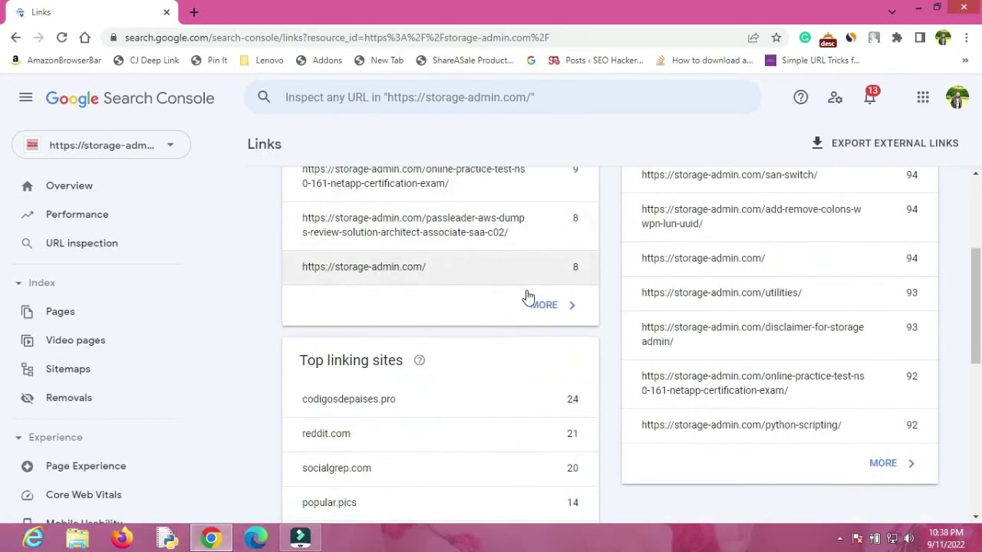
pyautogui.scroll(-3, 511, 371)
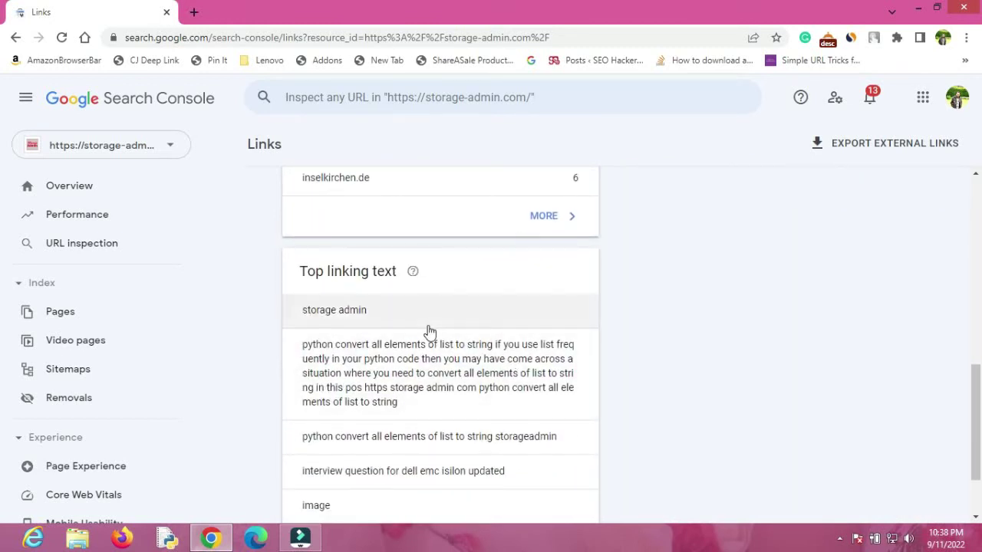
pyautogui.scroll(-1, 338, 374)
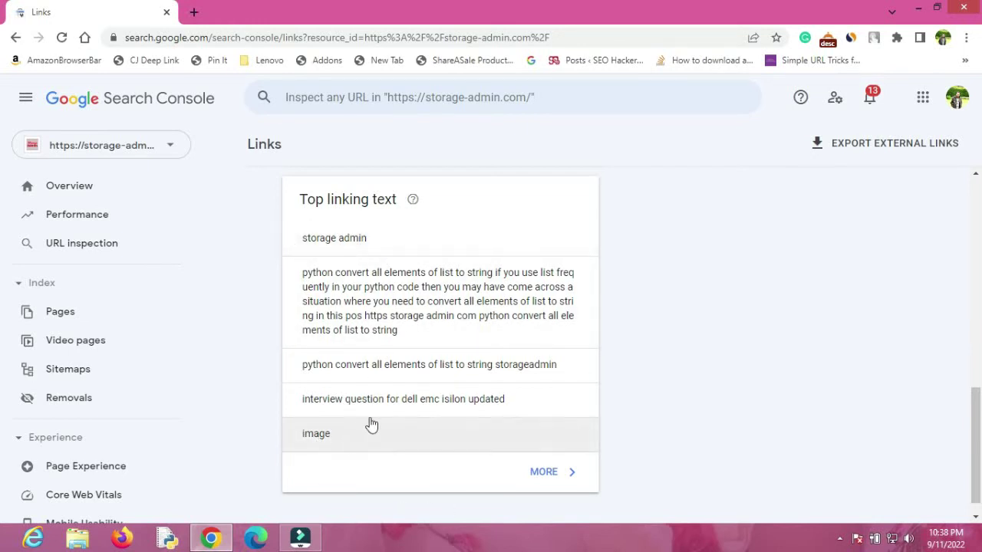
pyautogui.click(550, 475)
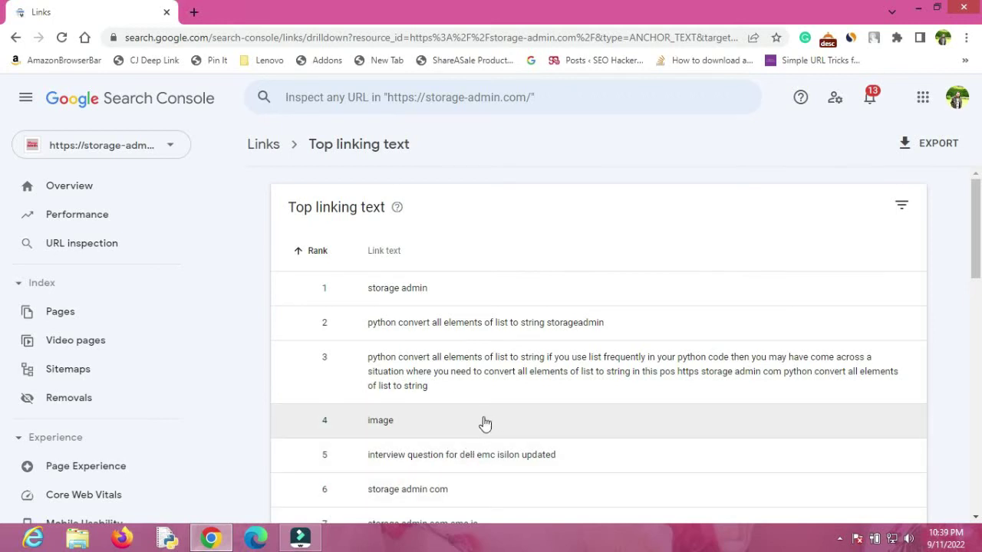
pyautogui.scroll(-6, 539, 451)
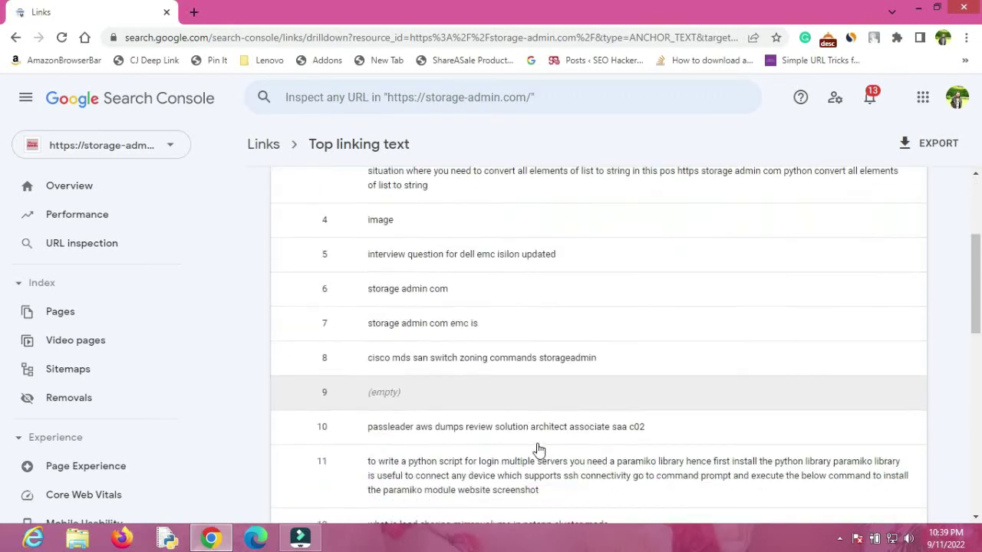
pyautogui.scroll(-4, 538, 451)
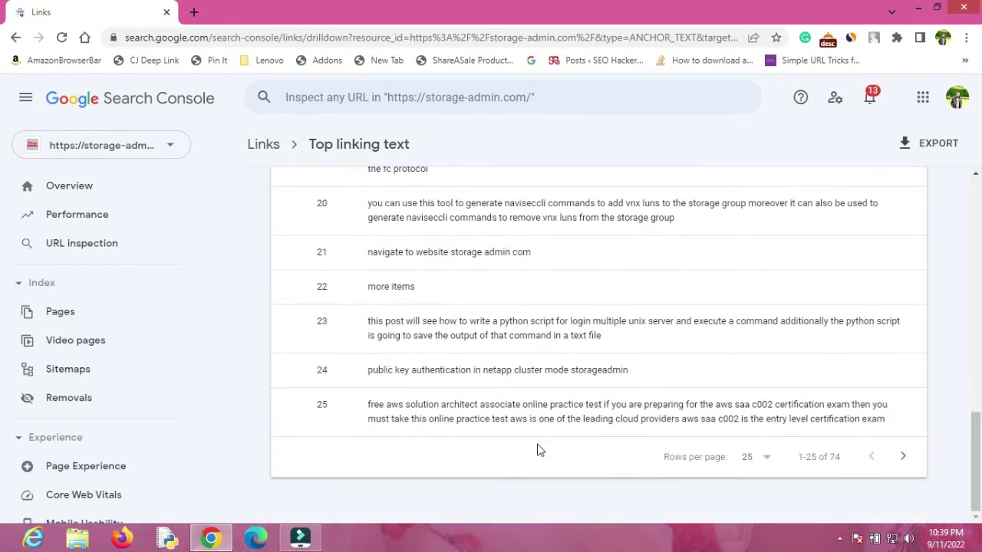
pyautogui.scroll(2, 238, 431)
pyautogui.scroll(-2, 148, 404)
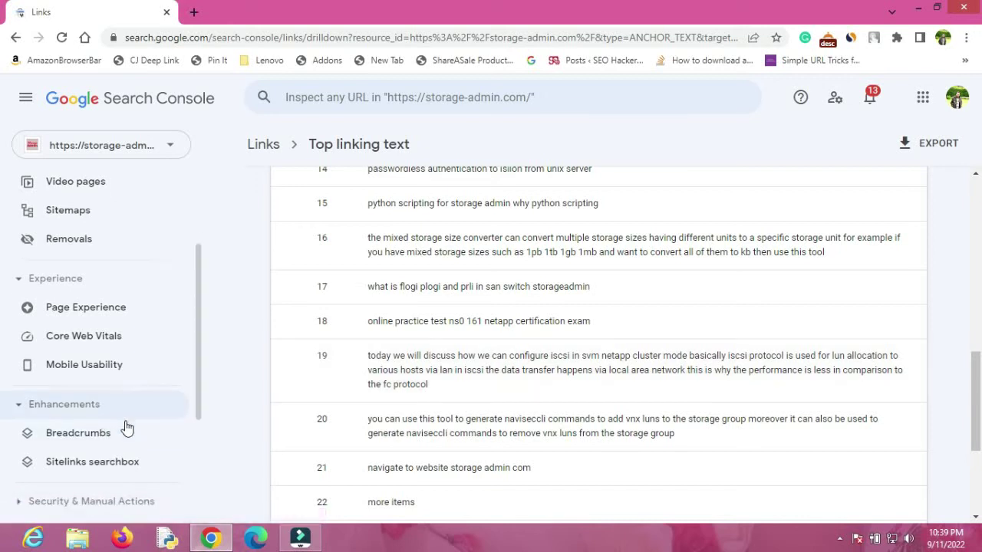
pyautogui.scroll(-3, 127, 430)
pyautogui.click(61, 379)
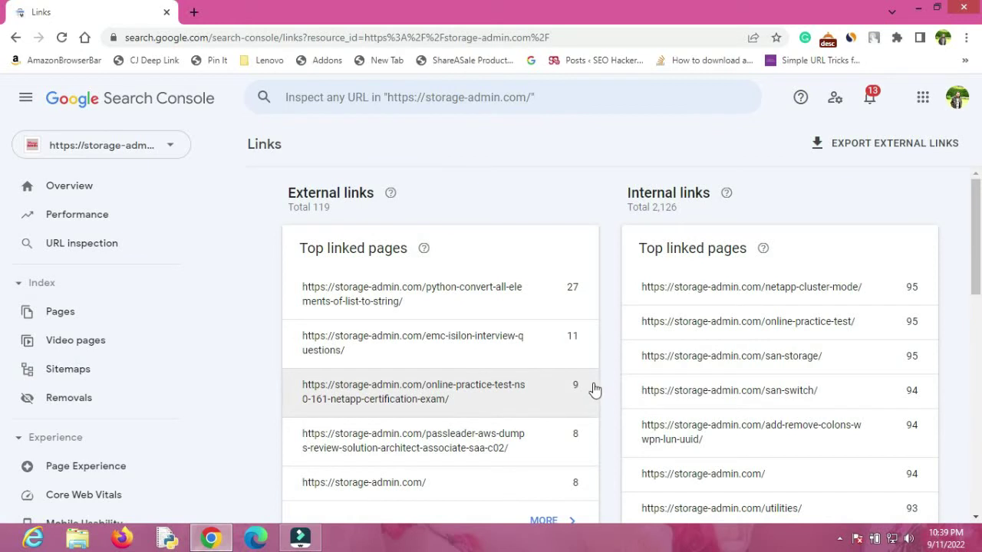